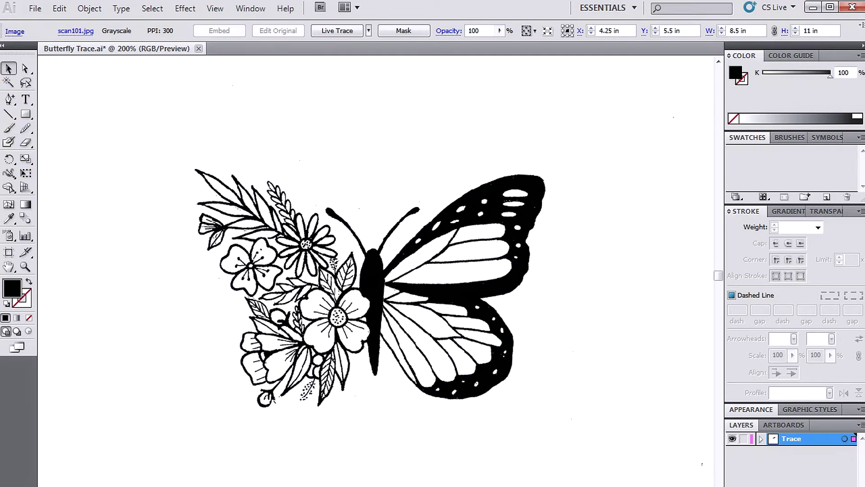
- Switch from Illustrator to the YouTube Q&A video in Chrome
click(7, 80)
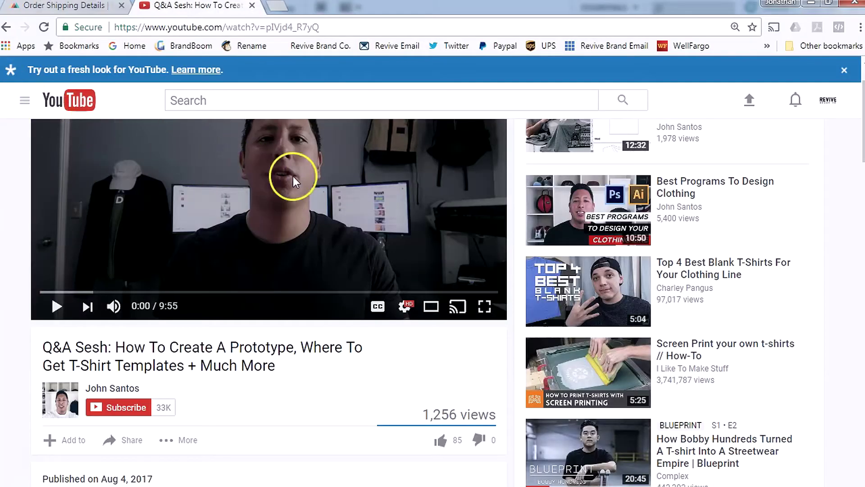
- Expand the video description and open its Creative Cloud link in a new tab
scroll(183, 311, down, 5)
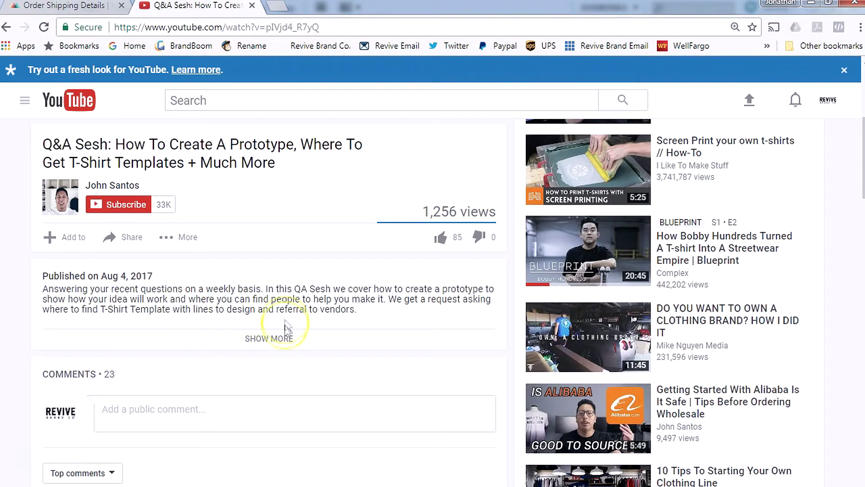
click(271, 338)
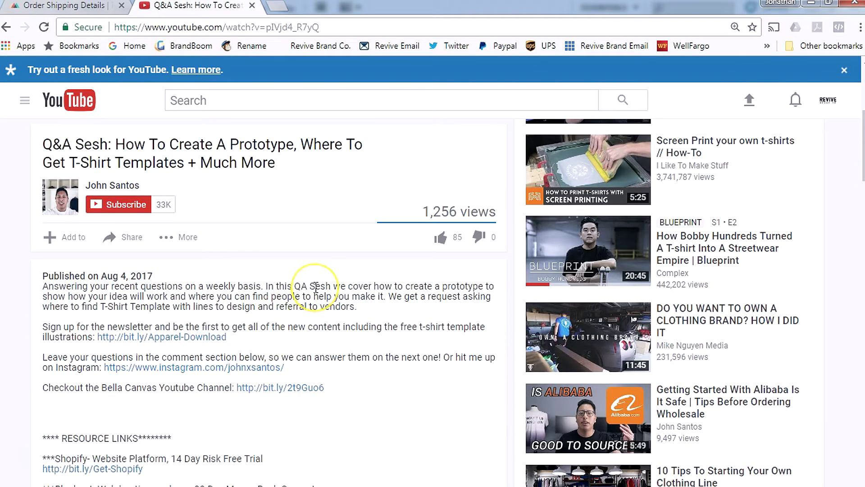
scroll(315, 288, down, 6)
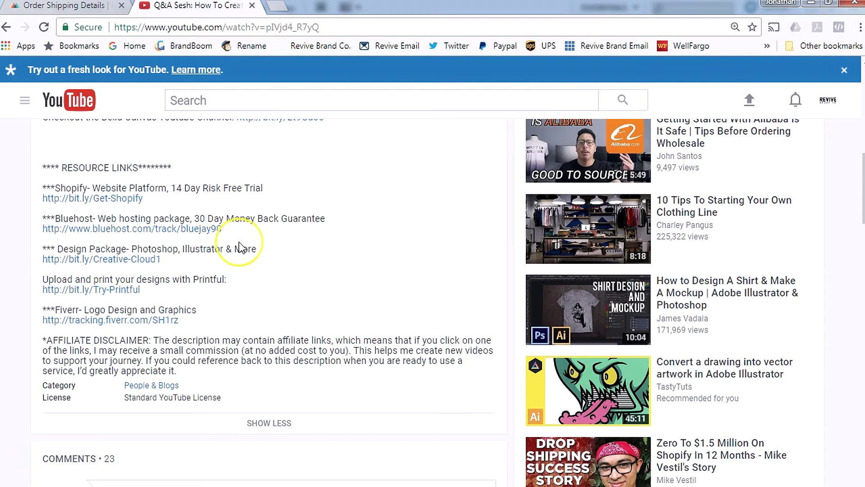
click(129, 259)
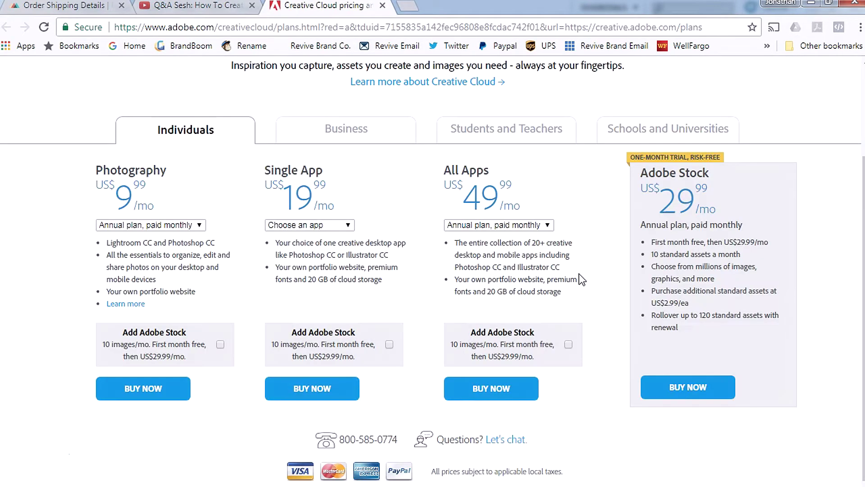
- Show the Students and Teachers pricing plans on the Creative Cloud page
click(499, 130)
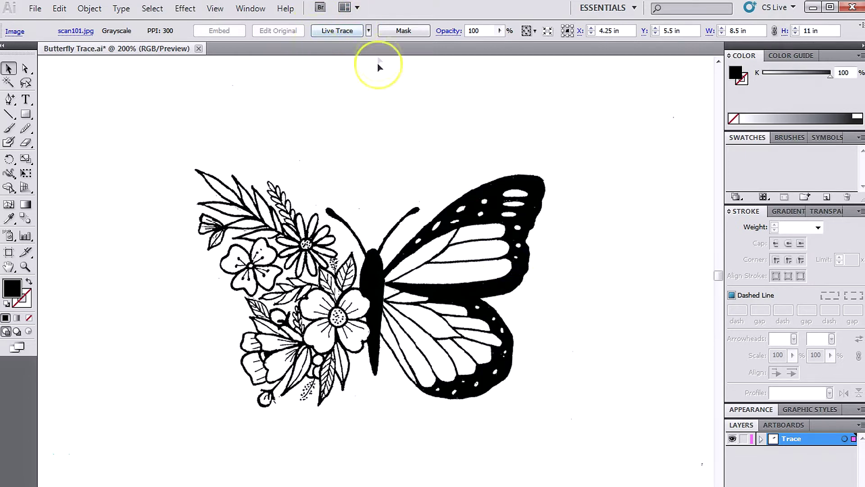
- Choose Tracing Options from the Live Trace preset list for the butterfly scan
click(369, 31)
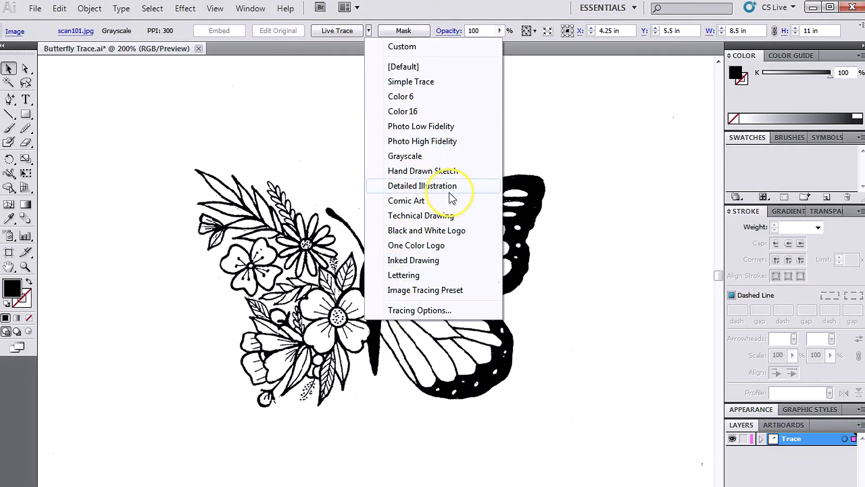
click(411, 311)
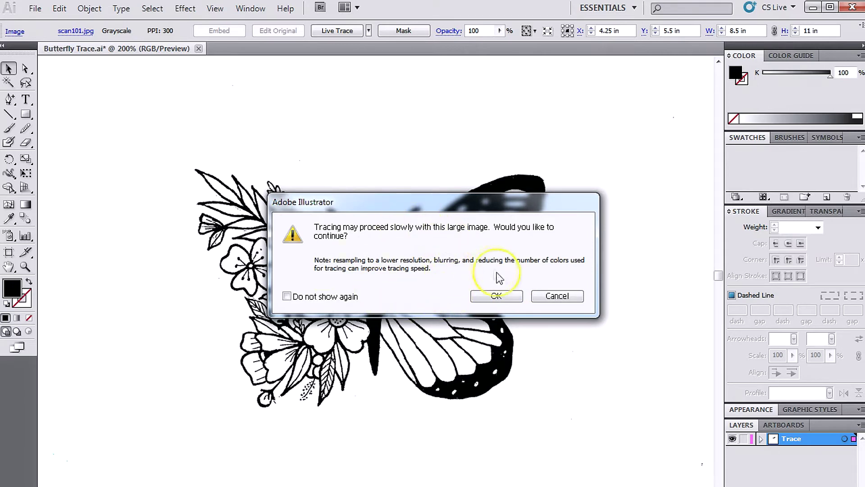
- Accept the slow-trace warning and preview a Black and White trace at threshold 75, ignoring white
click(485, 298)
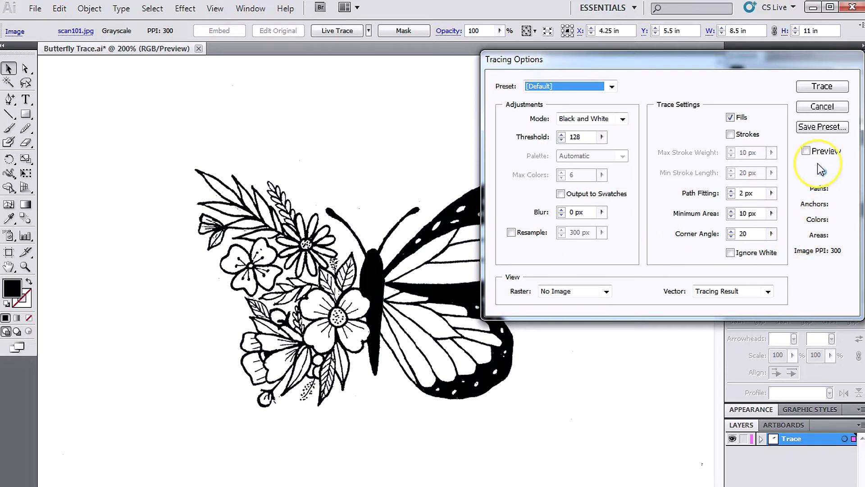
click(806, 150)
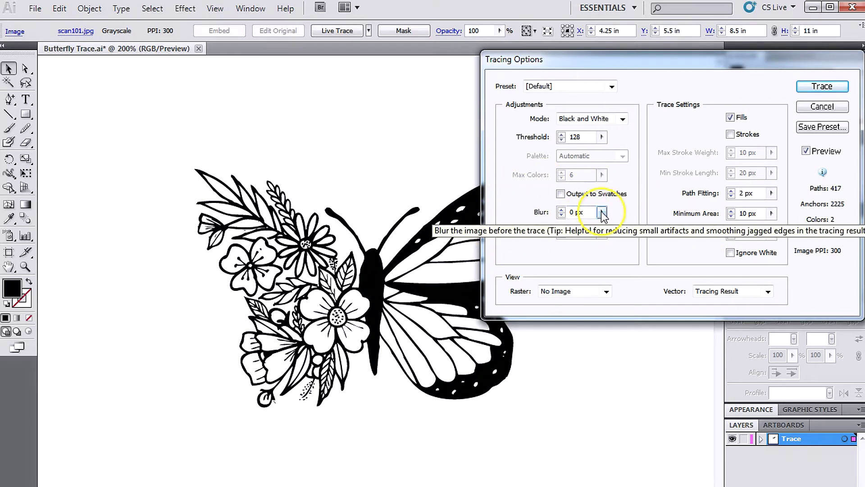
drag(582, 137, 568, 135)
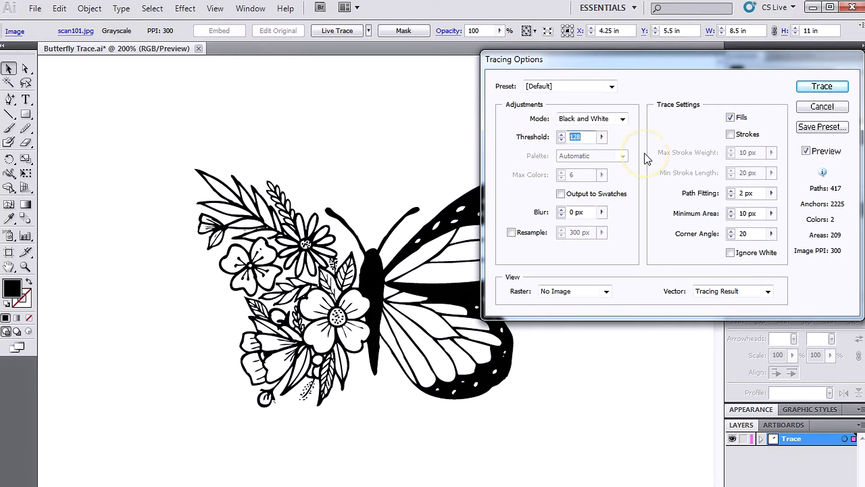
text(75)
click(624, 140)
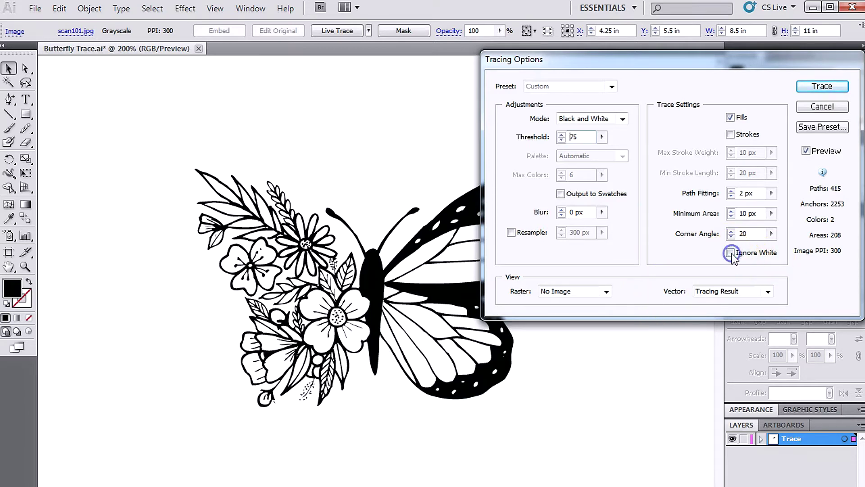
click(730, 252)
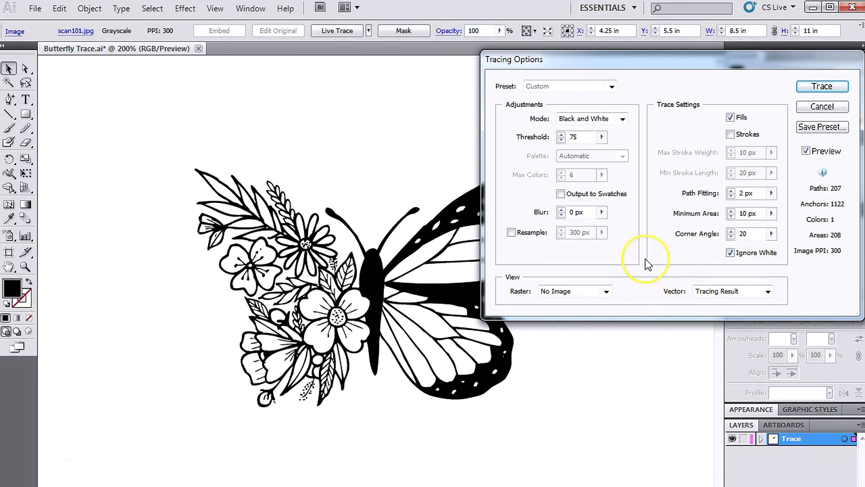
click(624, 120)
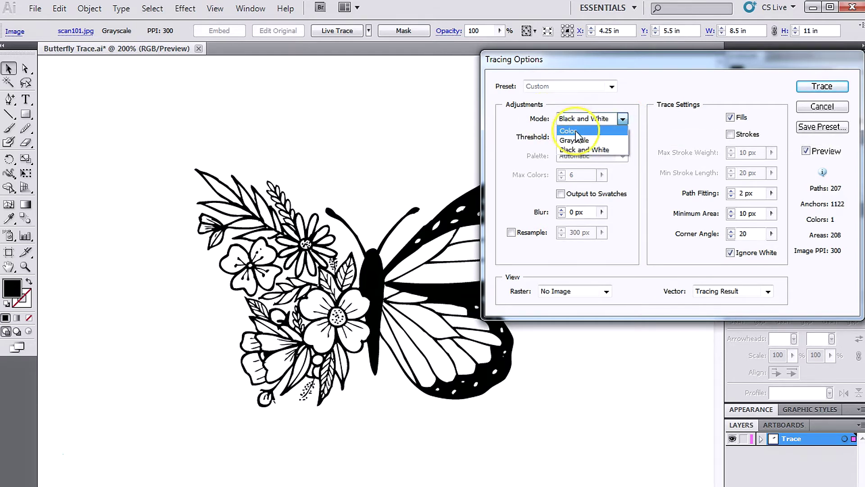
click(607, 150)
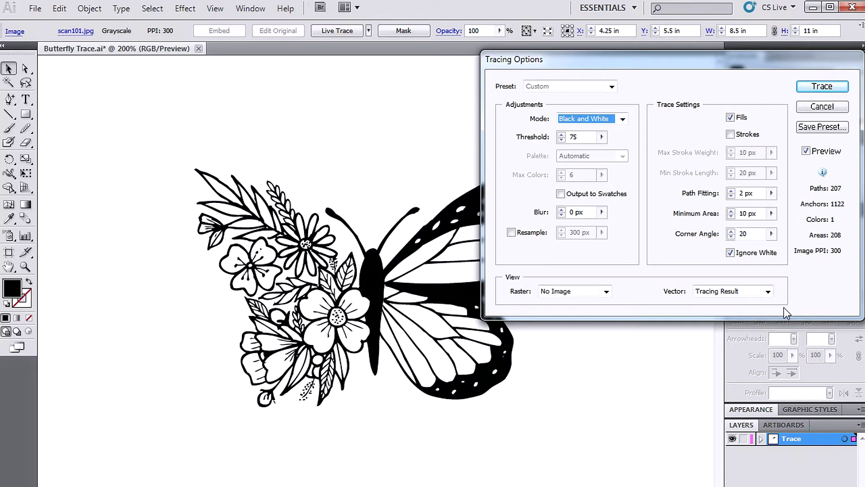
- Apply the trace and save the butterfly as Butterfly Trace.ai in CS5 format
click(828, 86)
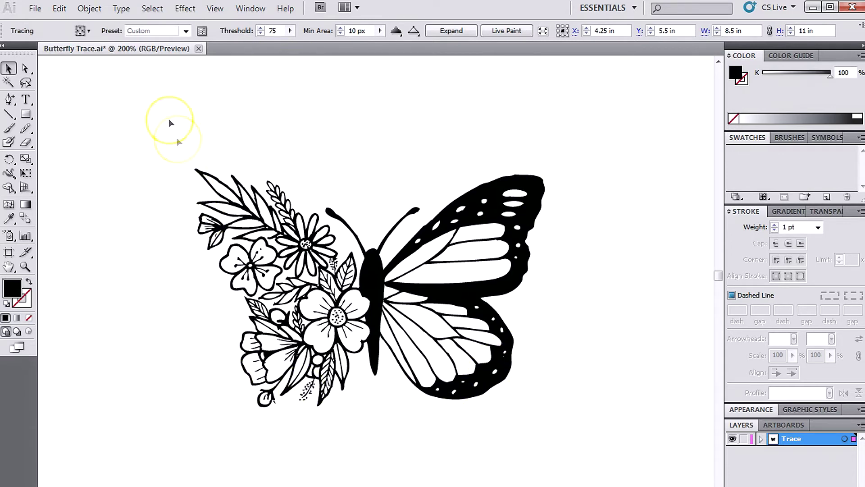
click(35, 8)
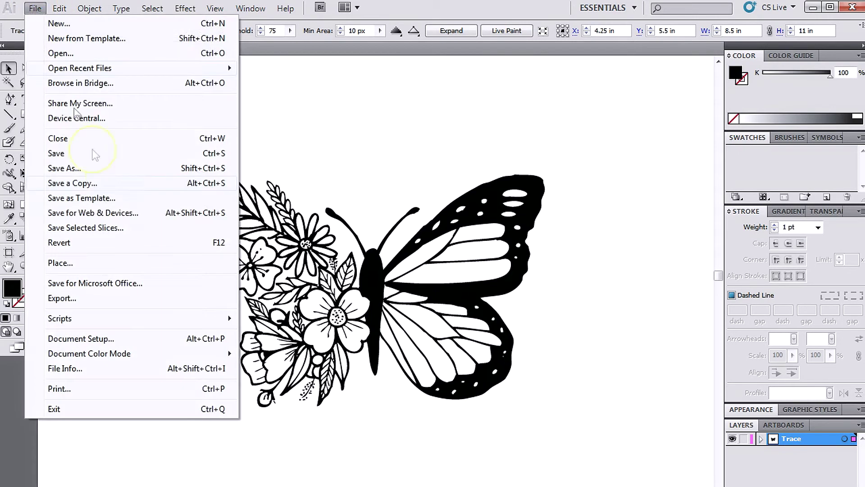
click(120, 154)
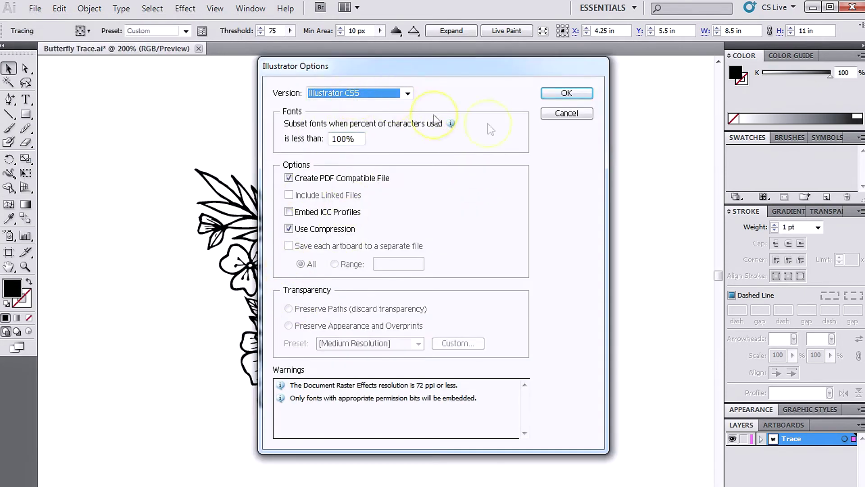
click(567, 93)
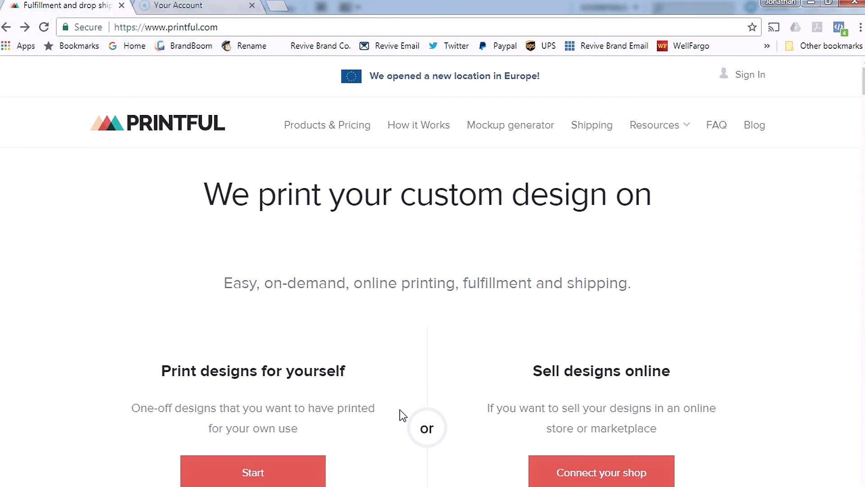
- Start a print-for-yourself order and open the Bella + Canvas 6681 crop tee under Shirts > Women > Crop Tops
scroll(400, 410, down, 3)
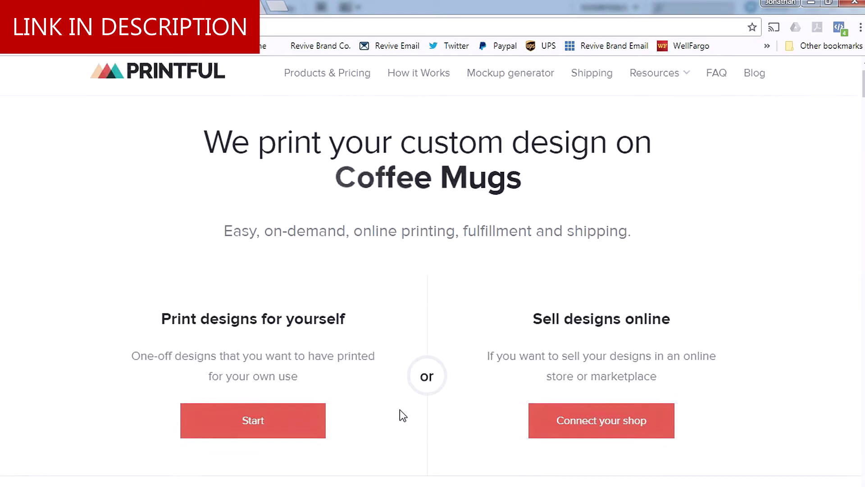
click(322, 395)
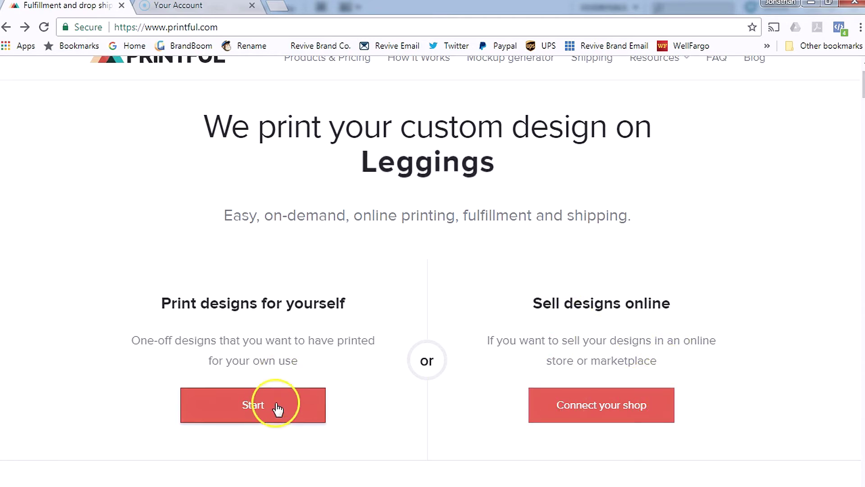
click(247, 408)
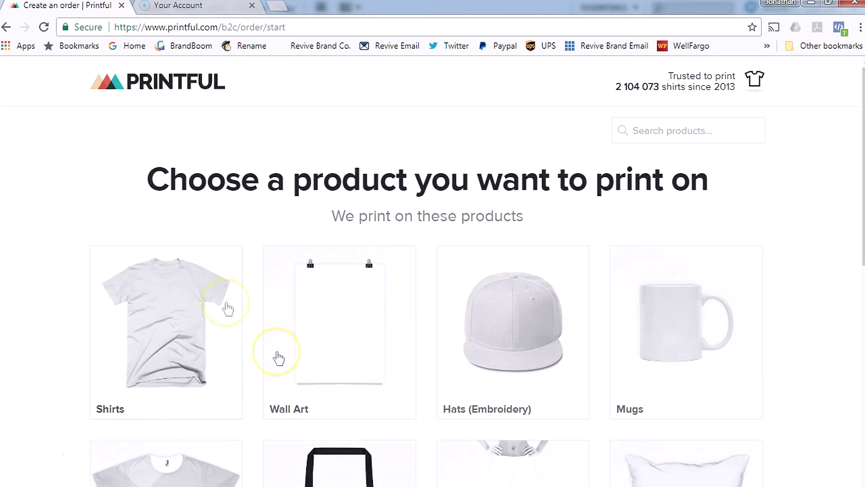
click(147, 359)
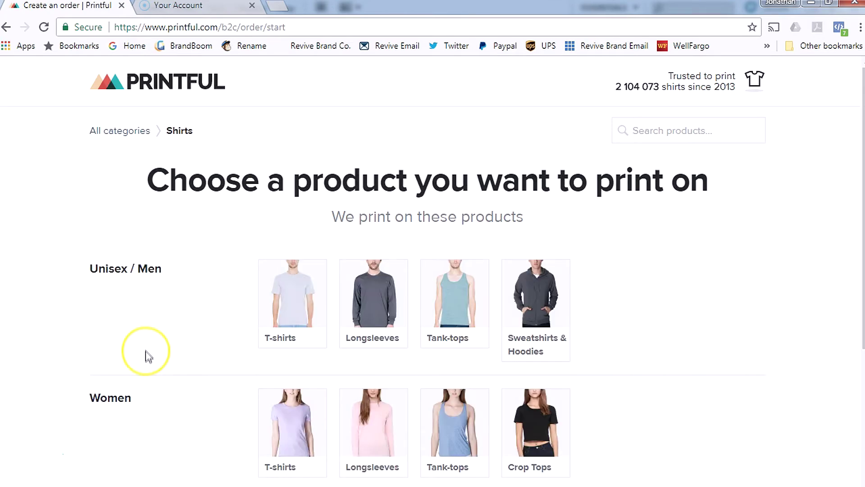
scroll(636, 324, down, 3)
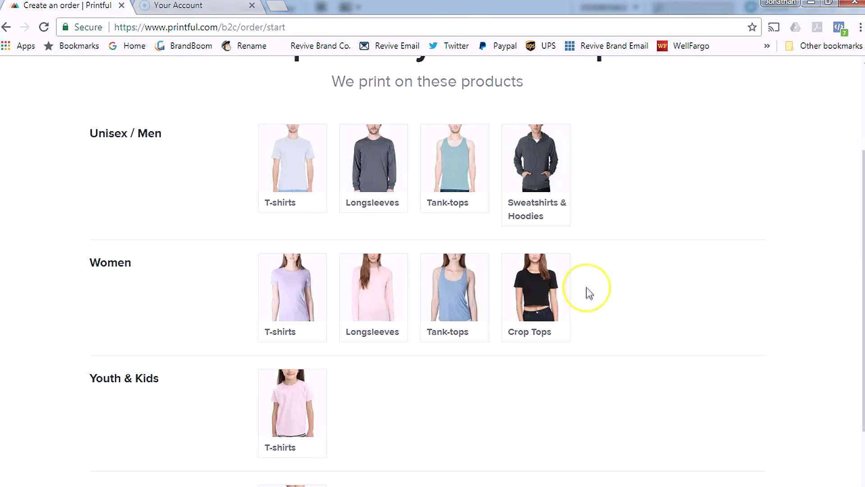
click(531, 290)
click(356, 315)
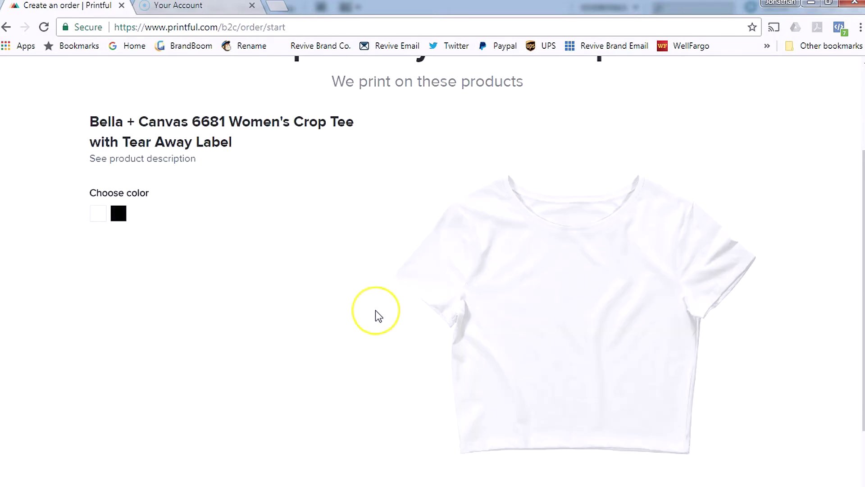
- Choose the White colour and size XS/SM for the crop tee
scroll(649, 239, down, 2)
scroll(654, 240, up, 3)
scroll(654, 236, down, 1)
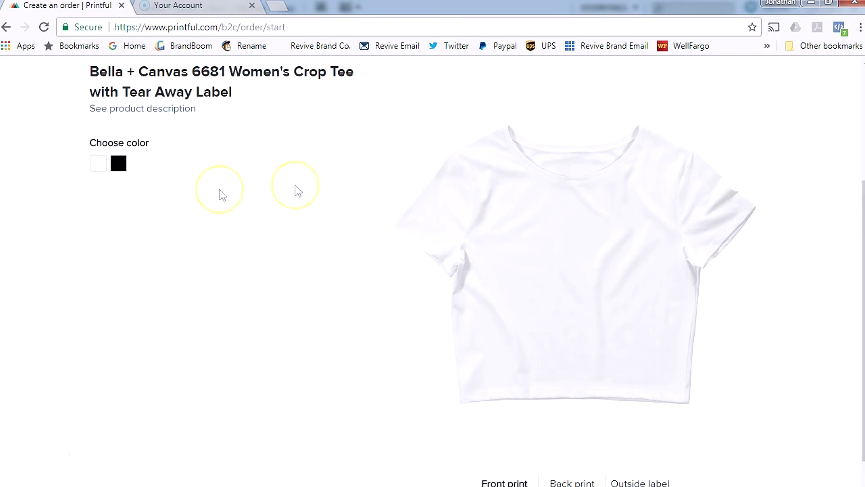
click(97, 164)
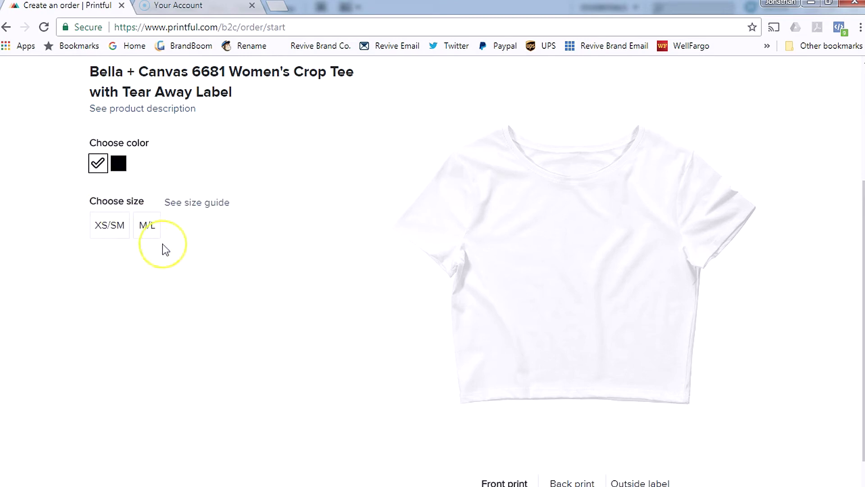
click(103, 225)
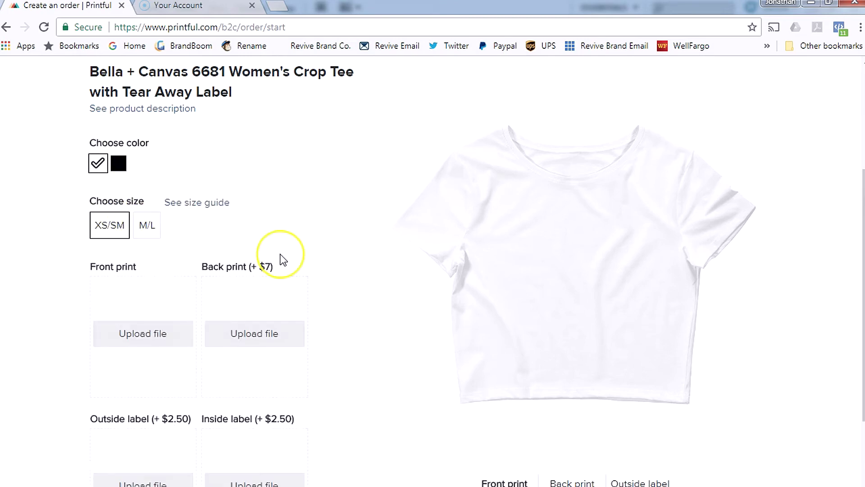
scroll(280, 260, down, 2)
- Upload Butterfly-Trace.ai from the File library as the front print
click(144, 193)
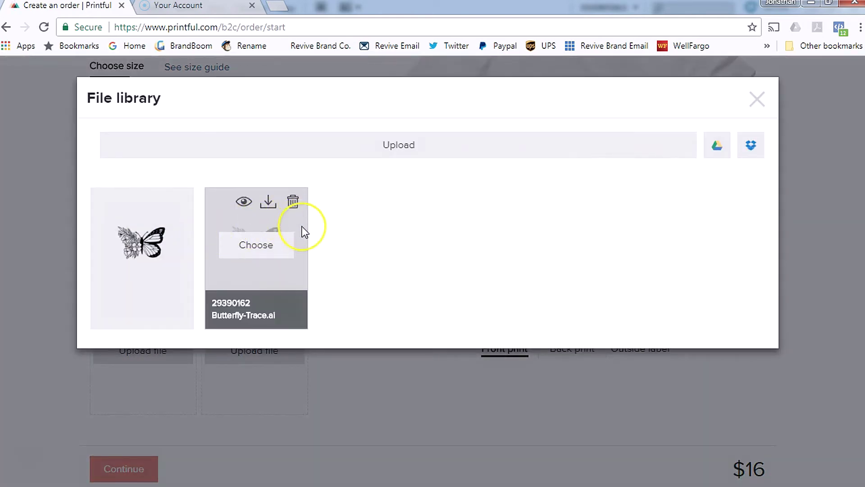
click(143, 249)
scroll(861, 209, up, 3)
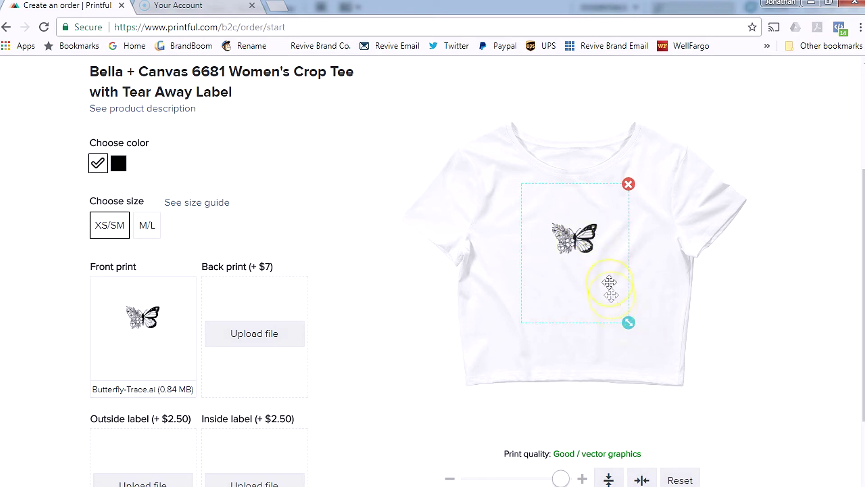
- Resize and position the butterfly as a small print on the upper chest
drag(579, 231, 628, 211)
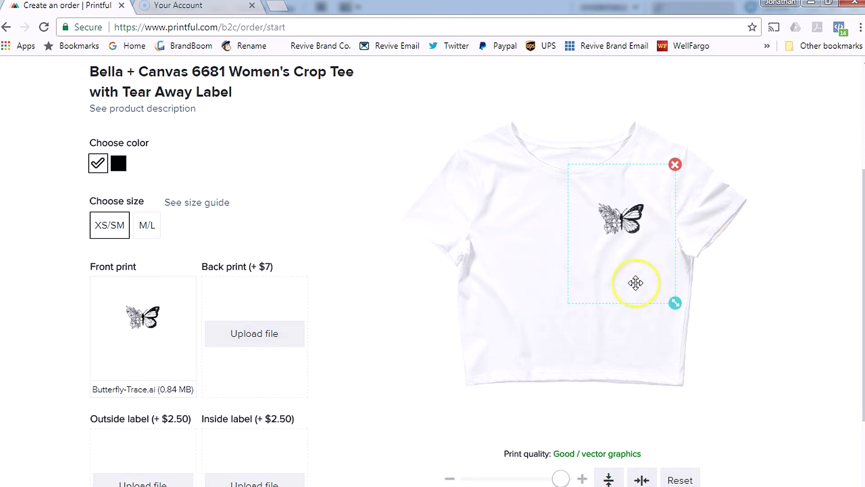
drag(701, 341, 796, 364)
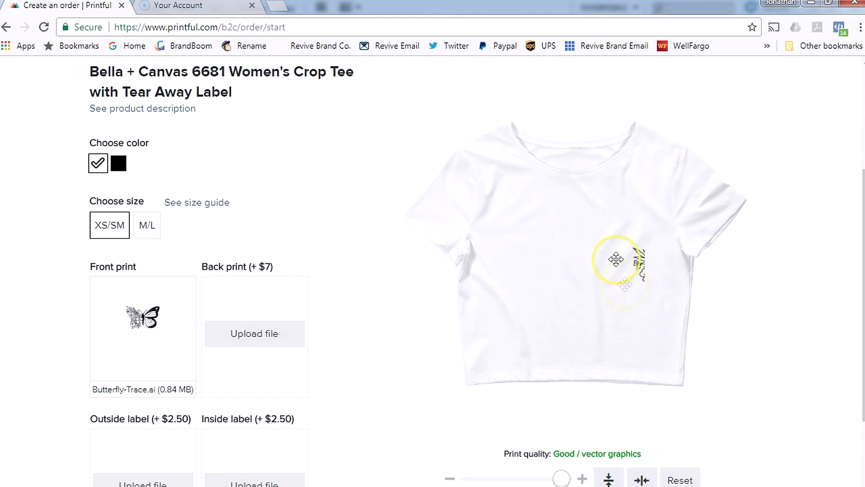
drag(614, 257, 513, 236)
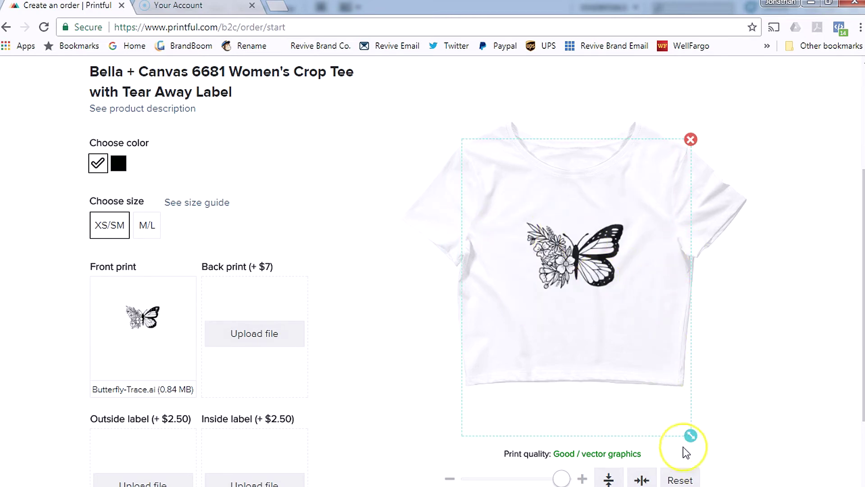
drag(691, 435, 598, 272)
drag(507, 195, 618, 223)
scroll(48, 412, down, 2)
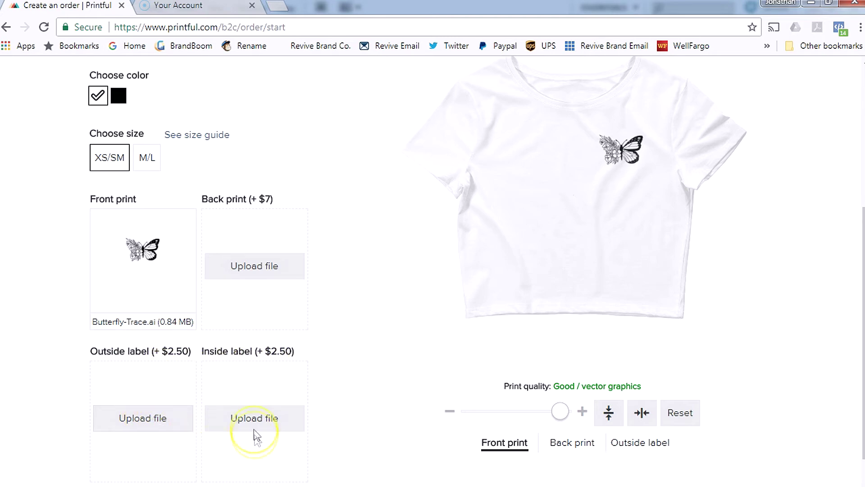
- Continue to the order summary and preview the enlarged crop tee mockup
scroll(369, 382, down, 2)
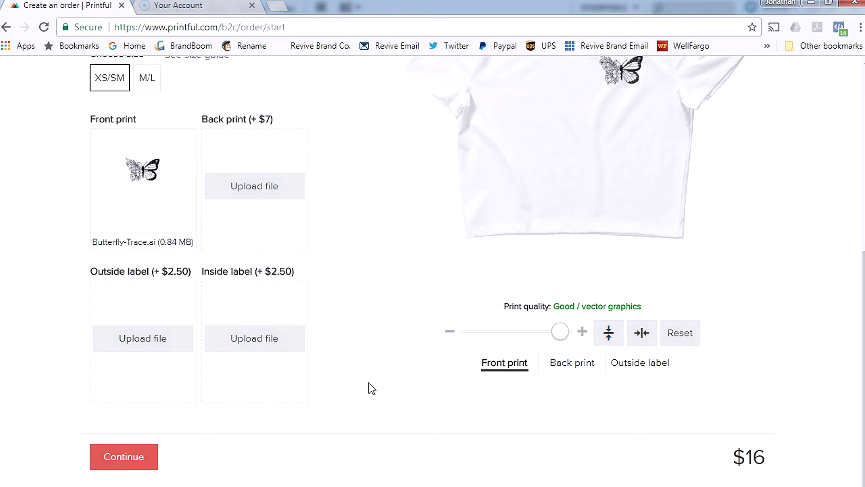
click(119, 453)
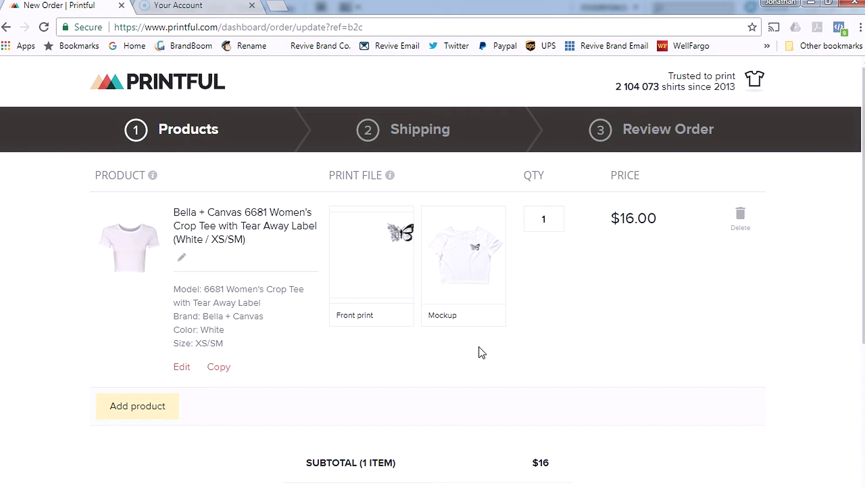
click(480, 257)
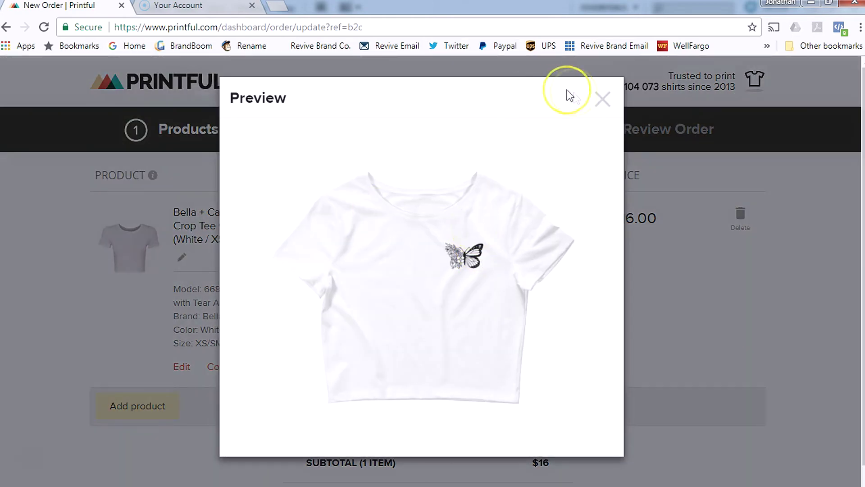
click(603, 99)
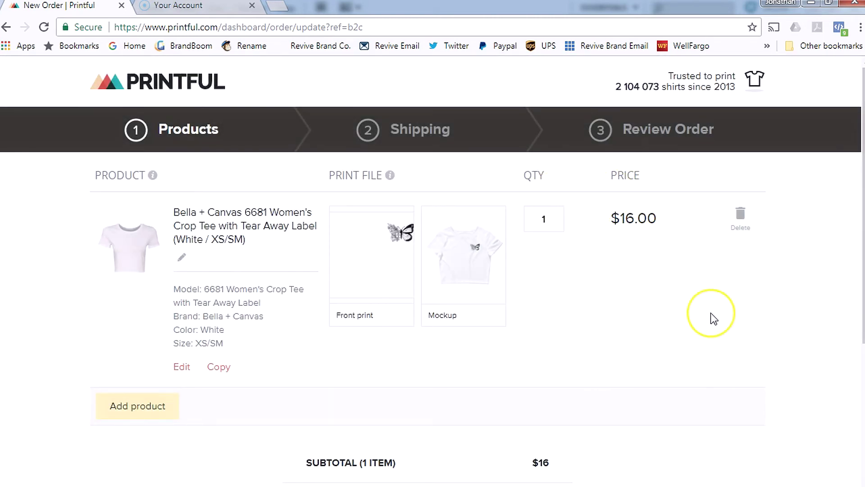
- Proceed from the $16 crop tee order to the empty shipping address form
scroll(710, 313, down, 3)
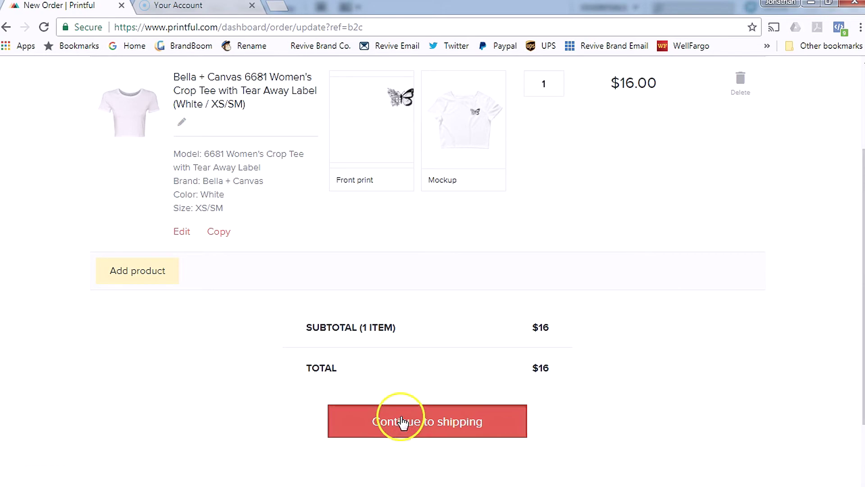
click(420, 414)
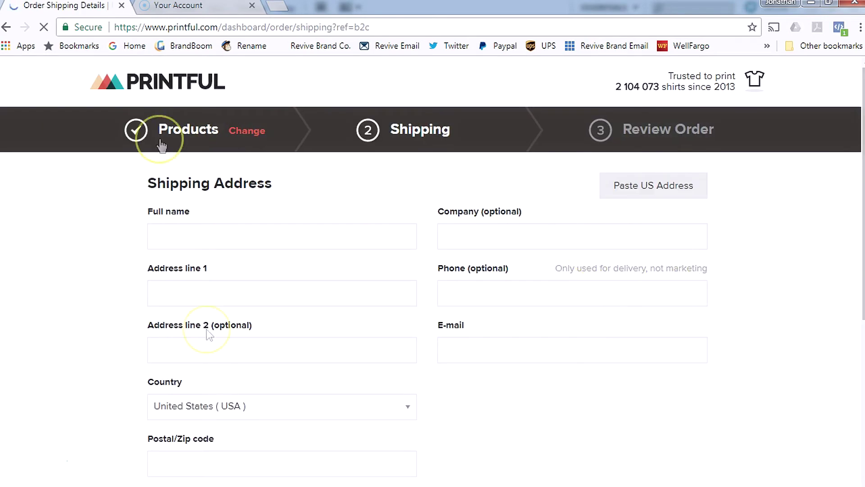
scroll(446, 292, down, 2)
scroll(444, 291, down, 5)
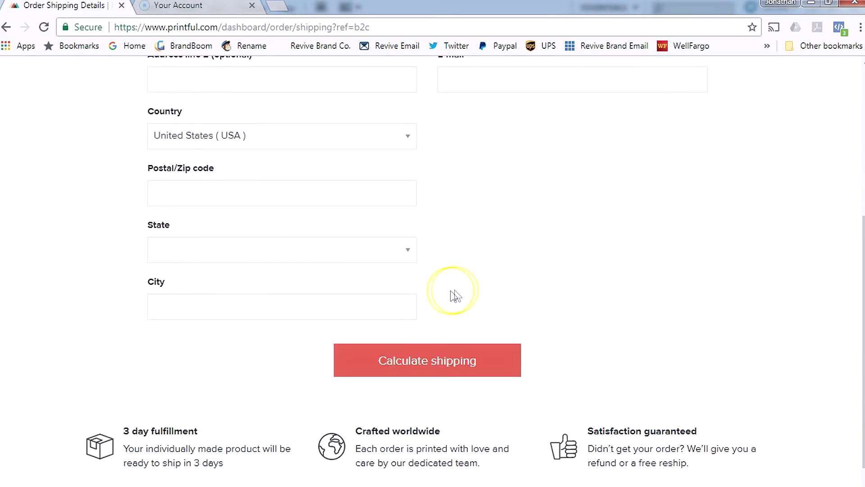
scroll(456, 289, up, 6)
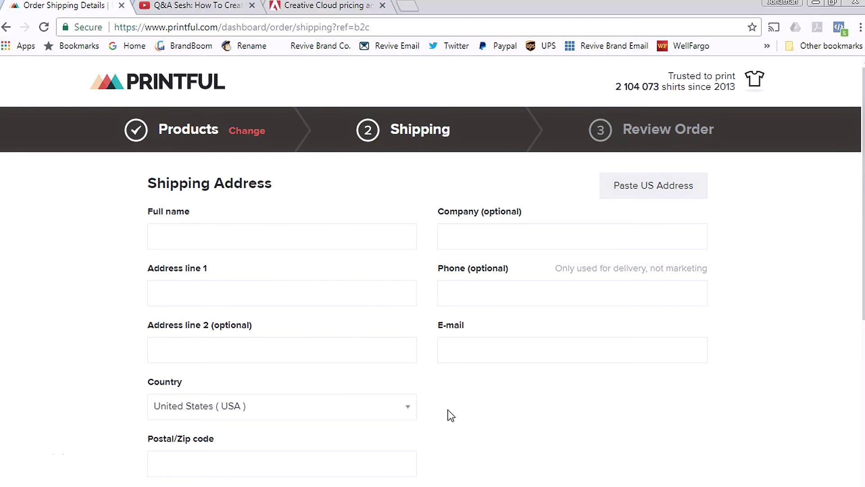